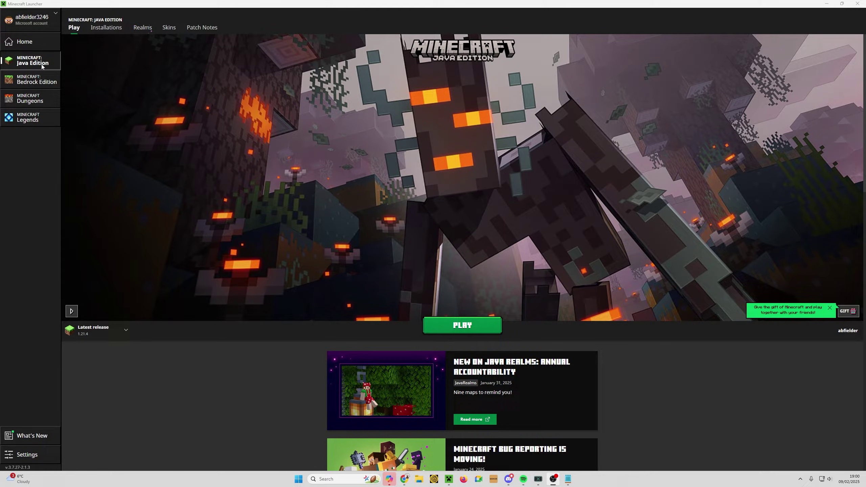
- Select the Latest release 1.21.4 version and open its installations folder to examine the .minecraft contents
{"action": "left_click", "coordinate": [124, 334]}
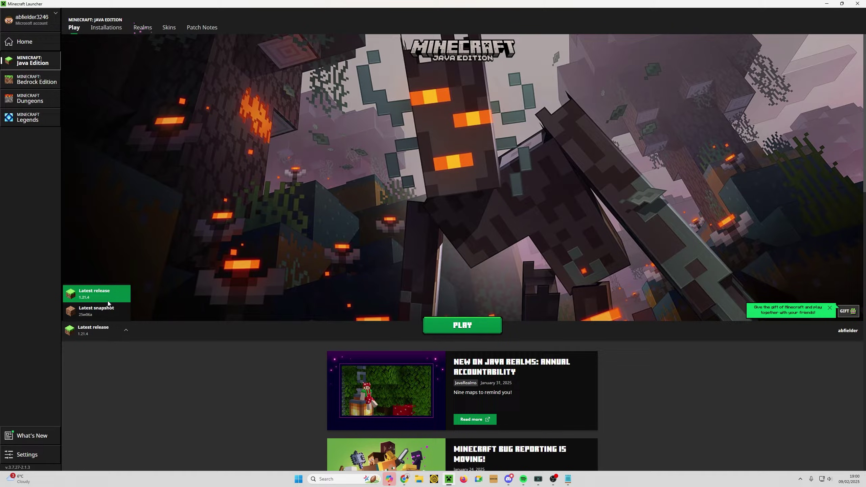
{"action": "left_click", "coordinate": [116, 300]}
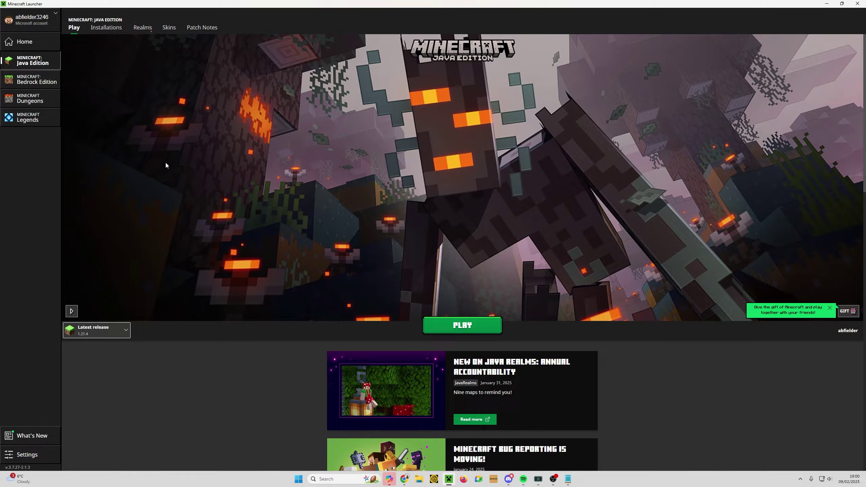
{"action": "left_click", "coordinate": [112, 30]}
{"action": "mouse_move", "coordinate": [370, 101]}
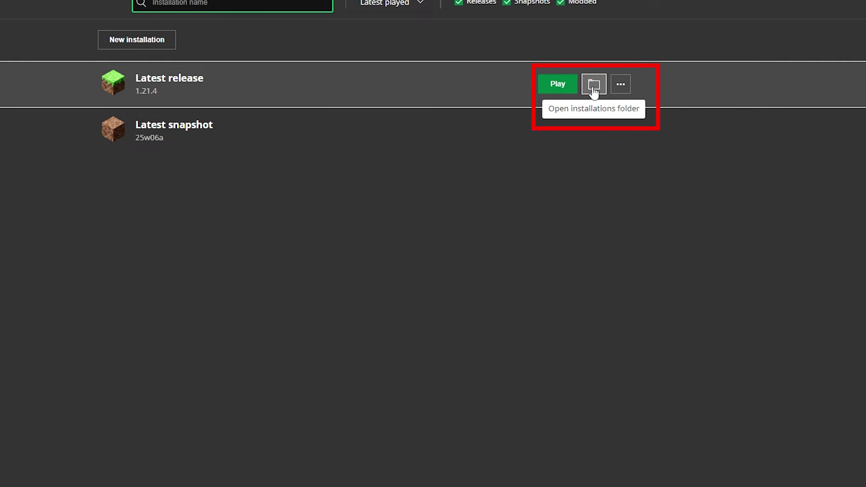
{"action": "left_click", "coordinate": [593, 84]}
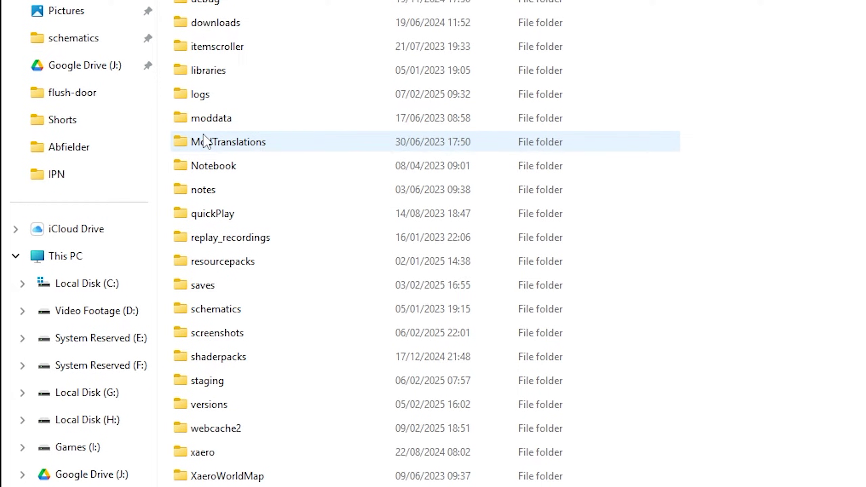
{"action": "mouse_move", "coordinate": [203, 134]}
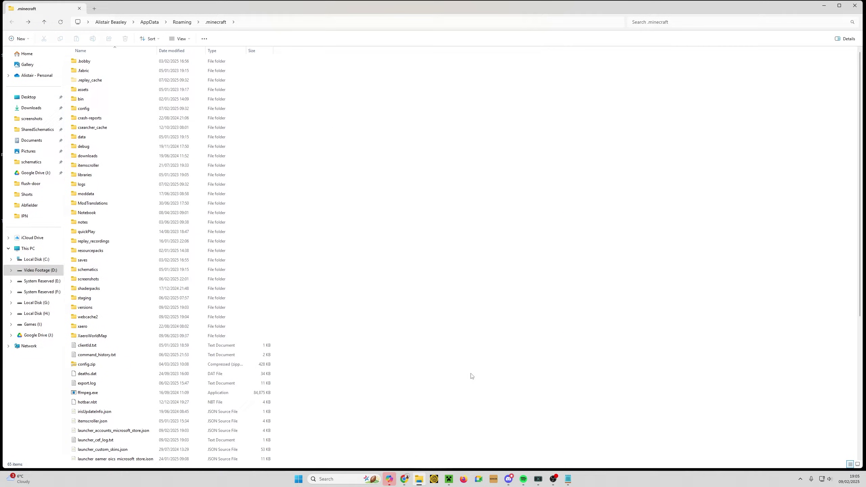
- Switch to Chrome and download the Fabric Loader installer for Windows from fabricmc.net
{"action": "left_click", "coordinate": [404, 478]}
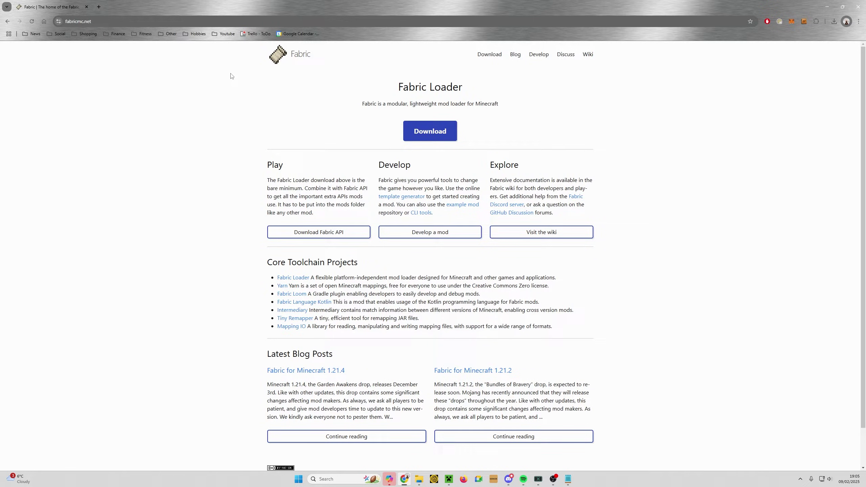
{"action": "left_click", "coordinate": [439, 135]}
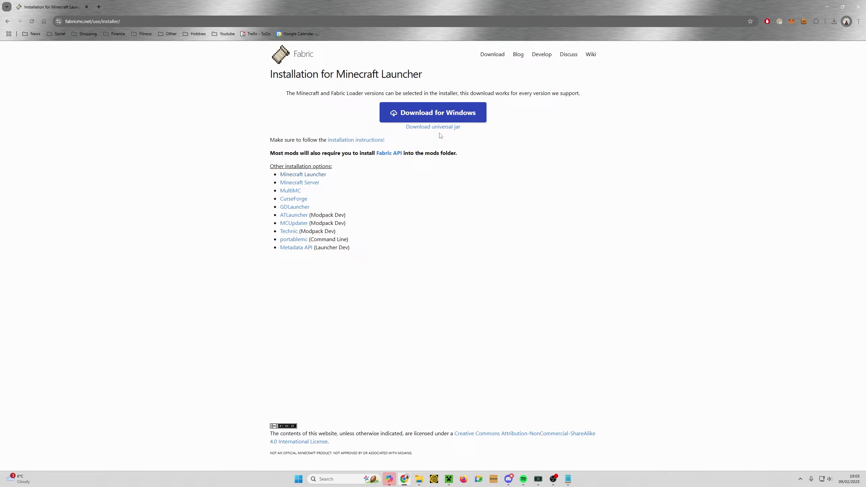
{"action": "left_click", "coordinate": [449, 114]}
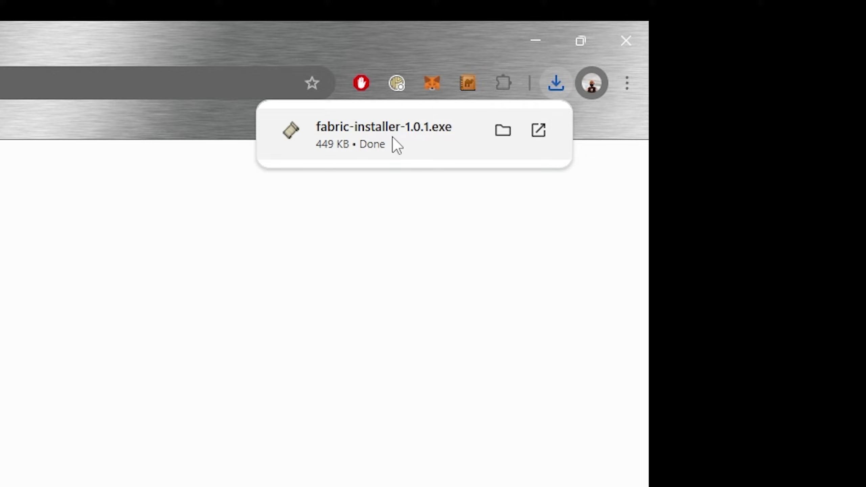
- Run fabric-installer-1.0.1.exe from the Downloads folder and install Fabric Loader 0.16.10 for Minecraft 1.21.4, continuing with the launcher open
{"action": "left_click", "coordinate": [506, 134]}
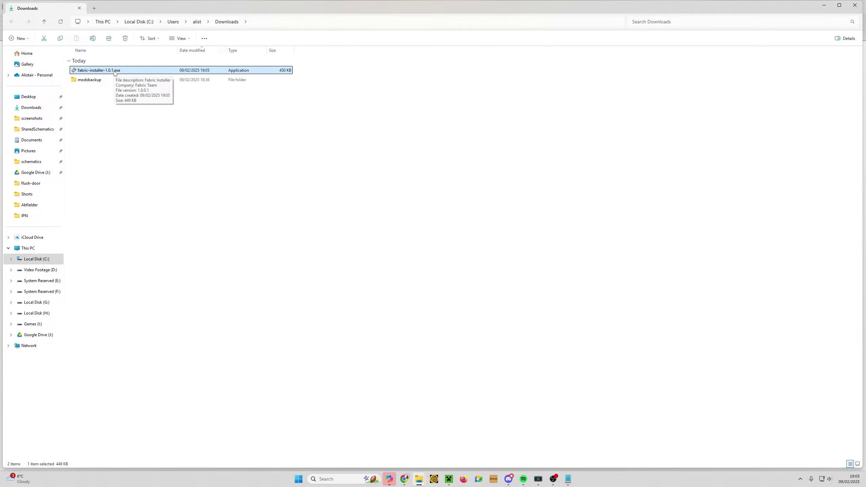
{"action": "double_click", "coordinate": [114, 71]}
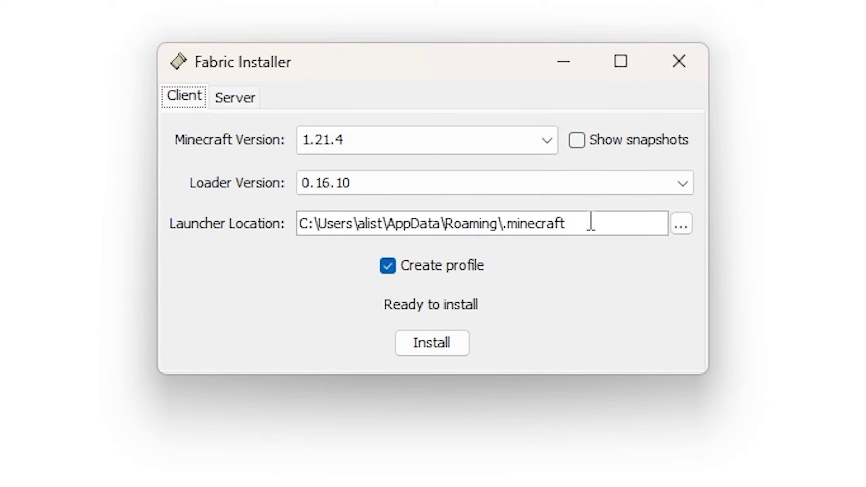
{"action": "left_click_drag", "start_coordinate": [590, 222], "coordinate": [254, 235]}
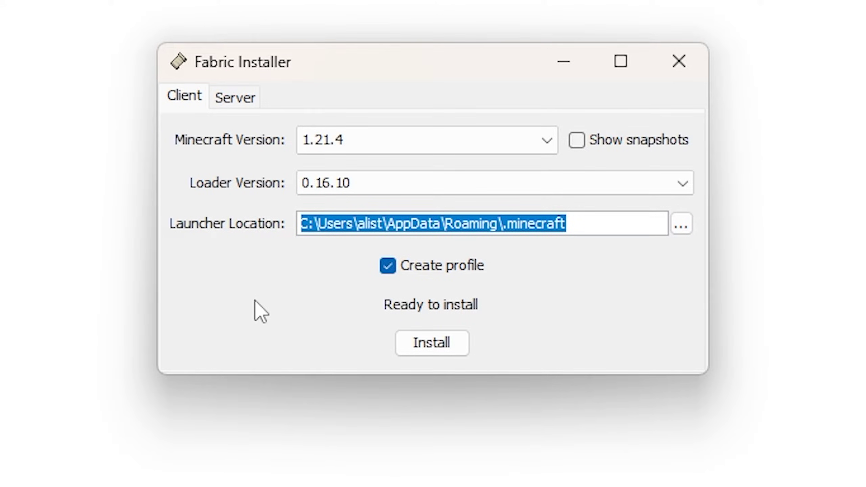
{"action": "left_click", "coordinate": [440, 345]}
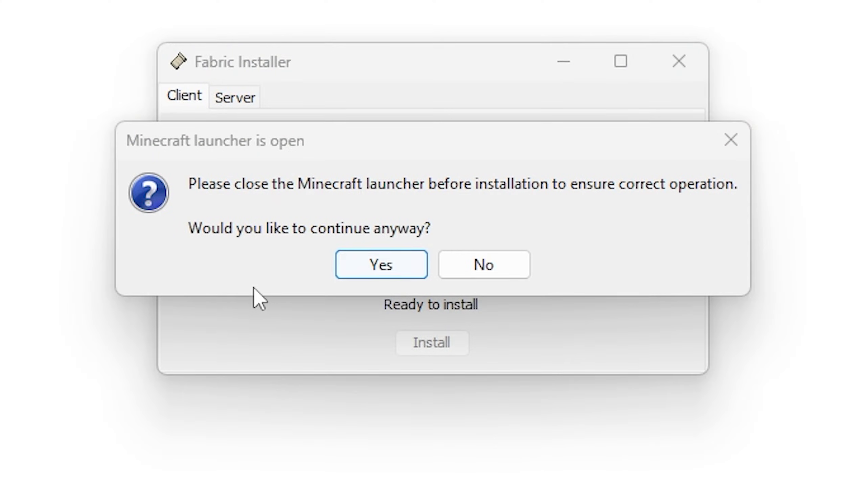
{"action": "left_click", "coordinate": [379, 266]}
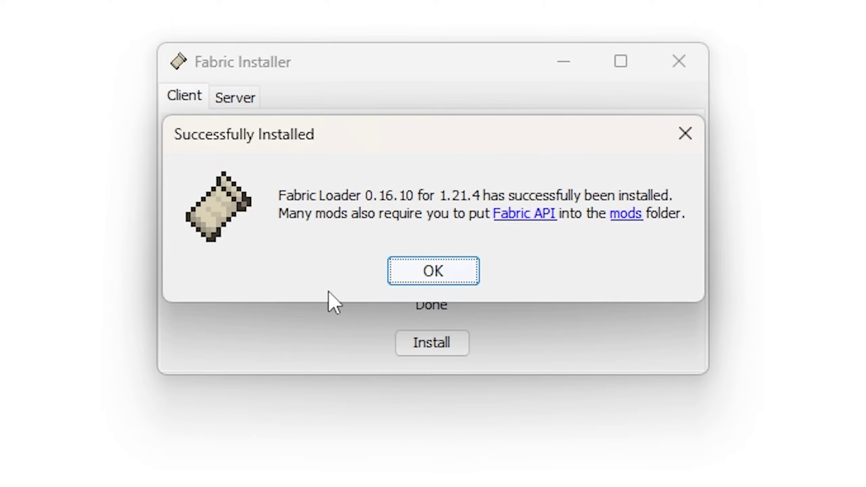
{"action": "left_click", "coordinate": [440, 270]}
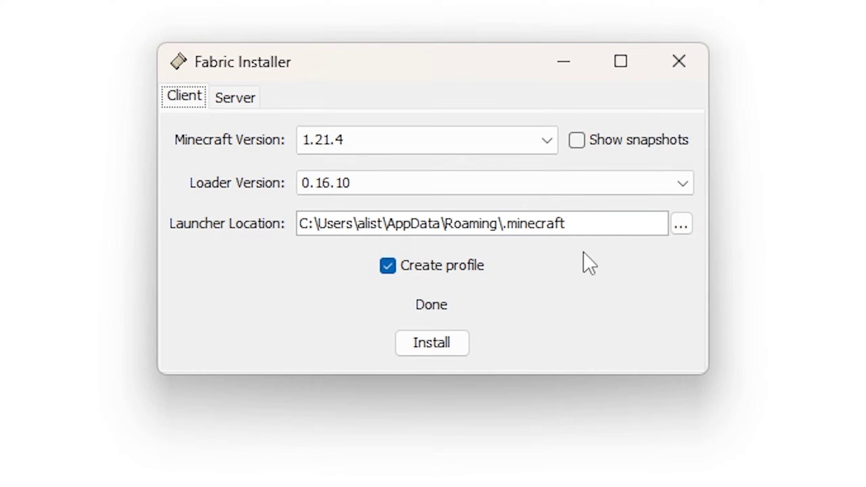
{"action": "left_click", "coordinate": [679, 61]}
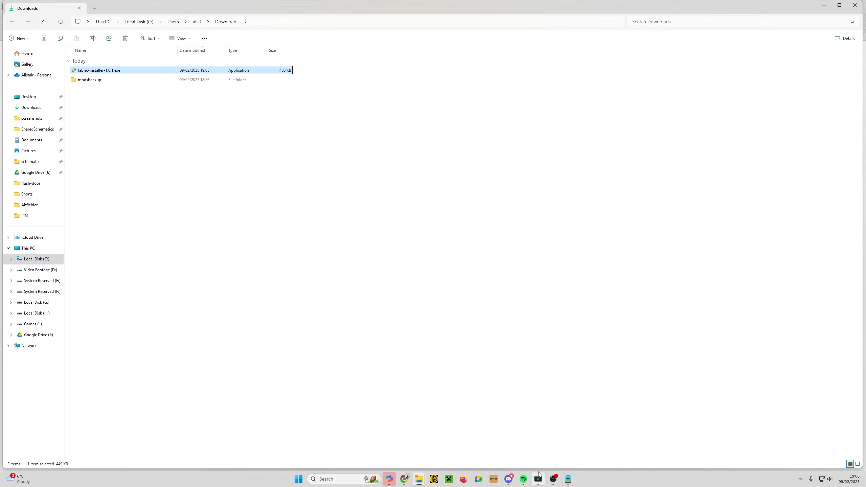
- Switch to the Minecraft Launcher and open the fabric-loader-1.21.4 installation's folder to check for the mods folder
{"action": "left_click", "coordinate": [449, 479]}
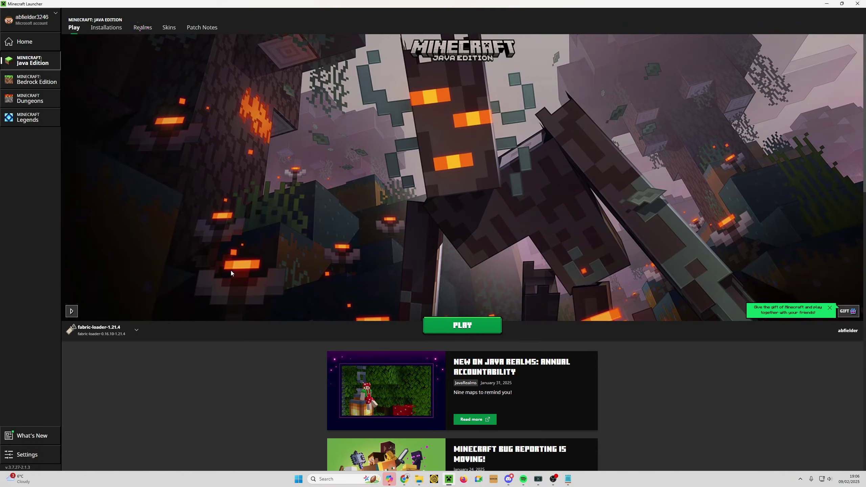
{"action": "mouse_move", "coordinate": [91, 334]}
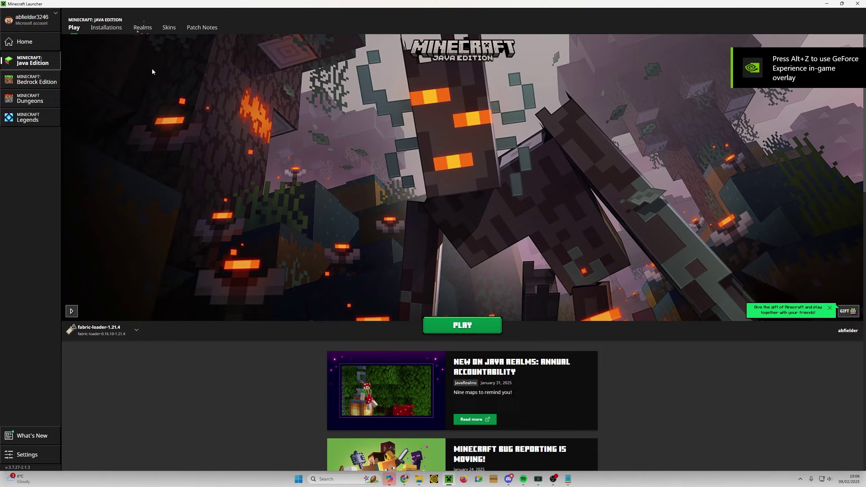
{"action": "left_click", "coordinate": [105, 28]}
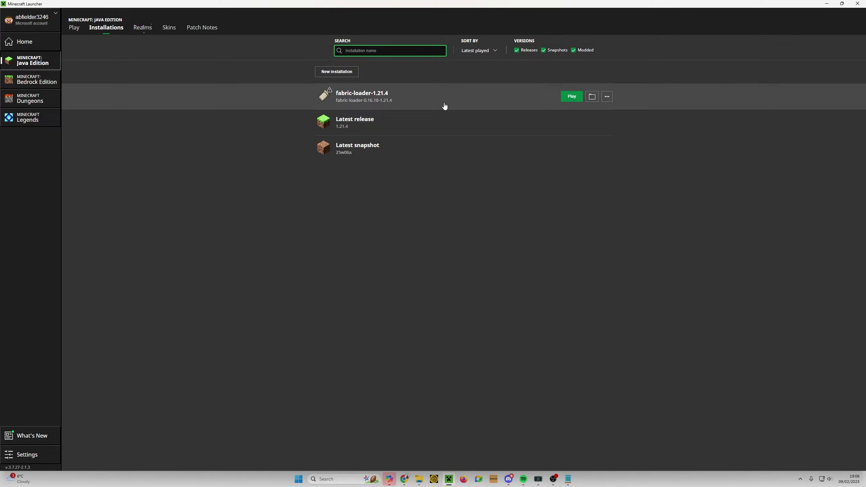
{"action": "left_click", "coordinate": [592, 97]}
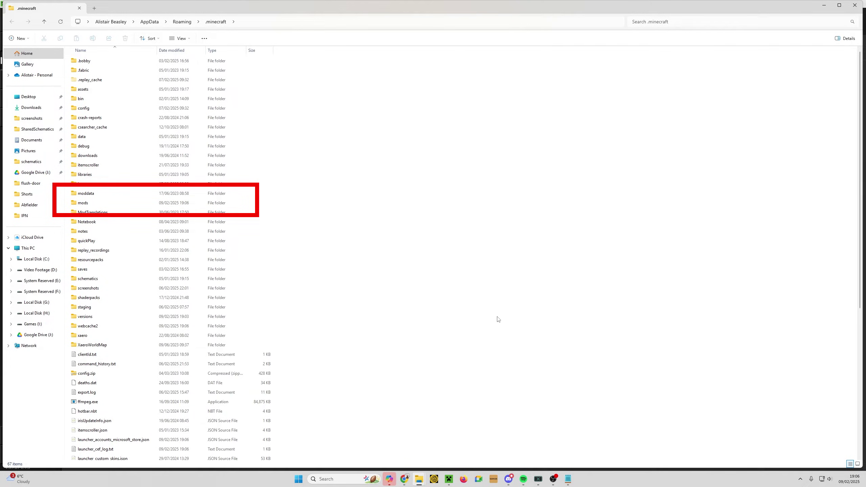
- Return to the Minecraft Launcher and launch fabric-loader-1.21.4, accepting the modified-installation risks and disabling further warnings for it
{"action": "left_click", "coordinate": [448, 479]}
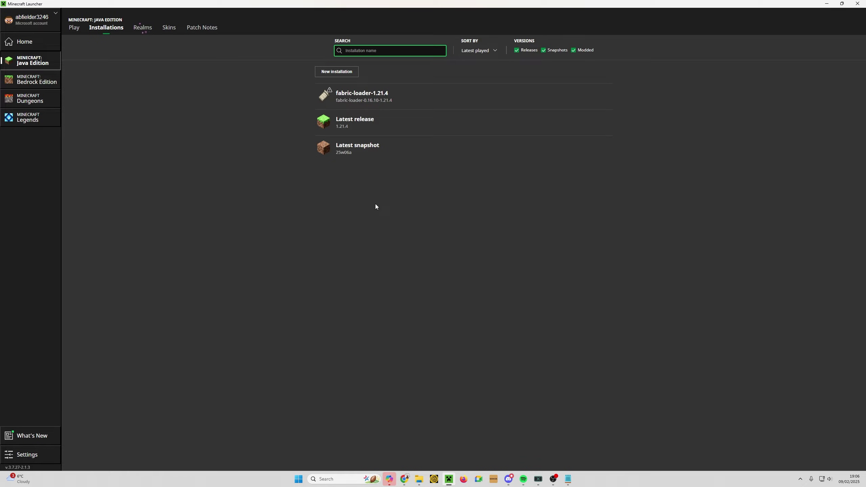
{"action": "left_click", "coordinate": [73, 28]}
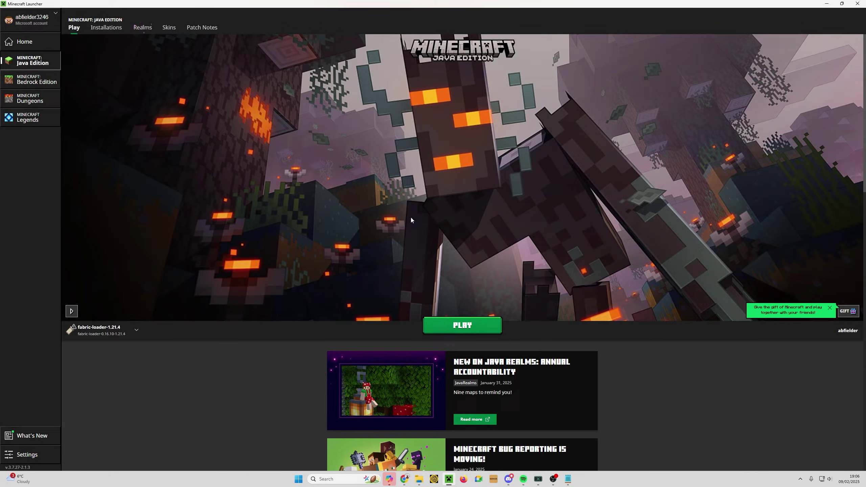
{"action": "left_click", "coordinate": [474, 328]}
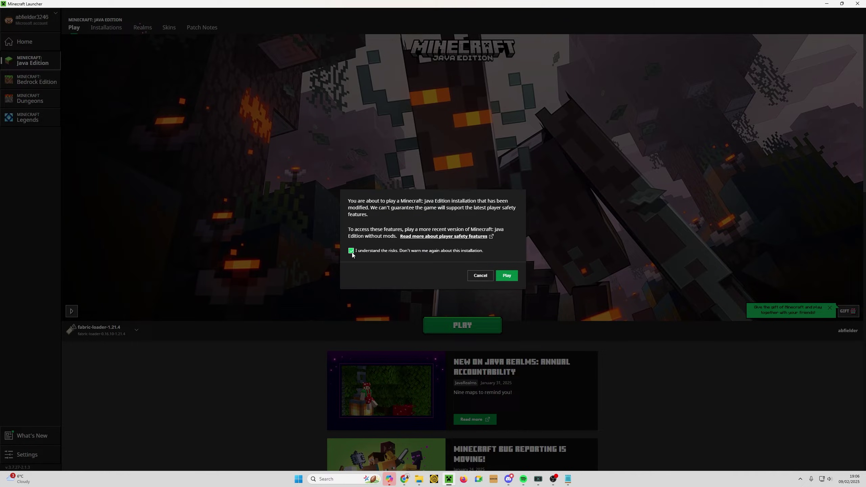
{"action": "left_click", "coordinate": [512, 277]}
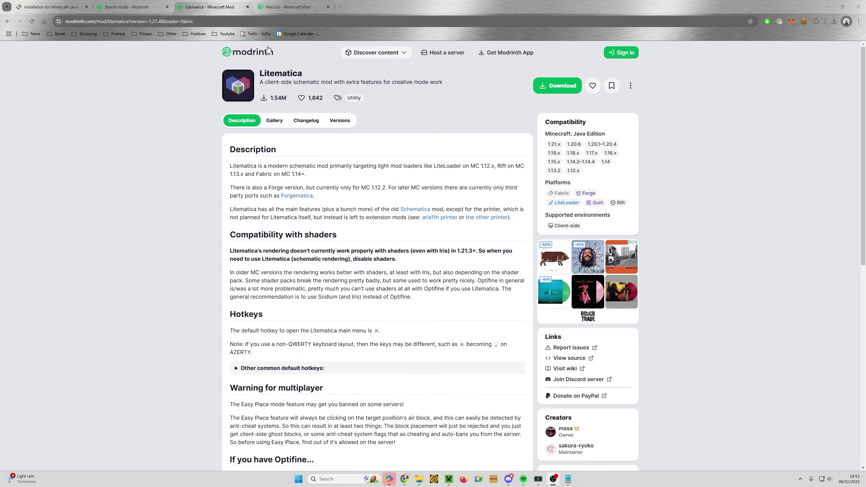
- Download Litematica 0.21.1 from its Modrinth page for game version 1.21.4 and the Fabric platform
{"action": "left_click", "coordinate": [274, 7]}
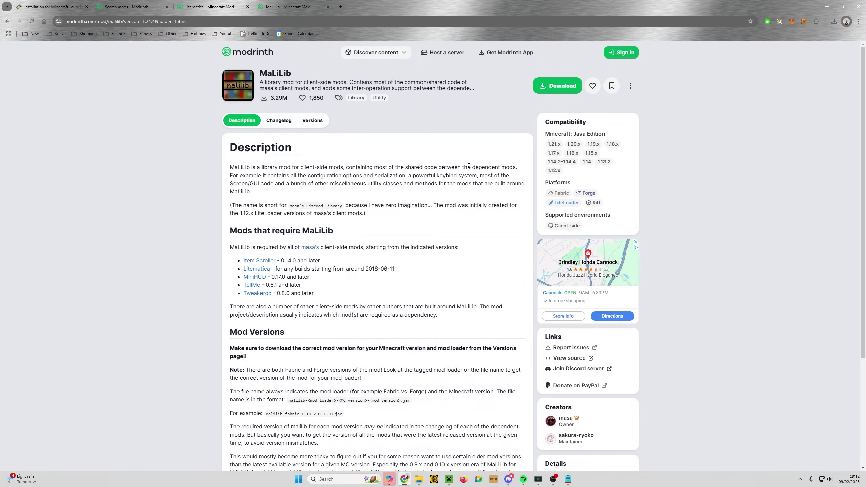
{"action": "left_click", "coordinate": [215, 7]}
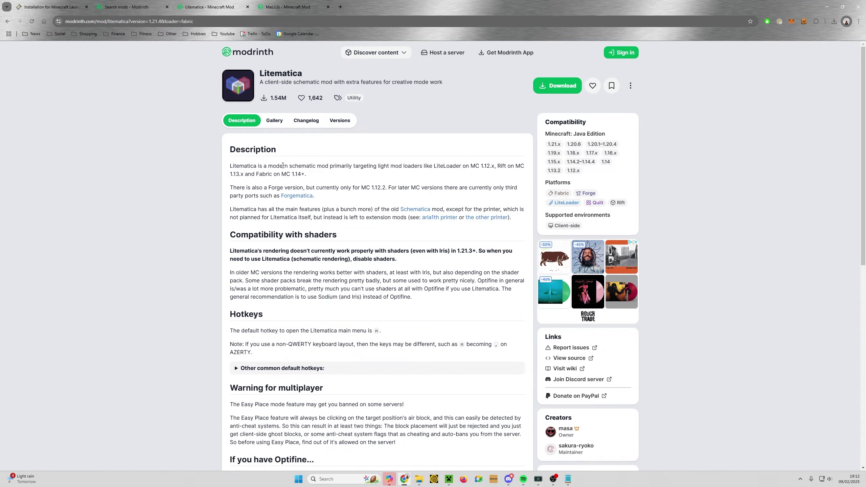
{"action": "left_click", "coordinate": [550, 89]}
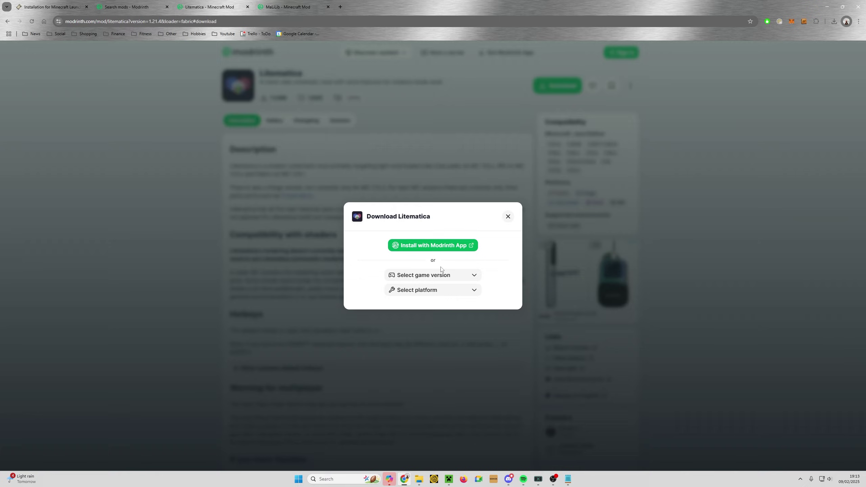
{"action": "left_click", "coordinate": [445, 274]}
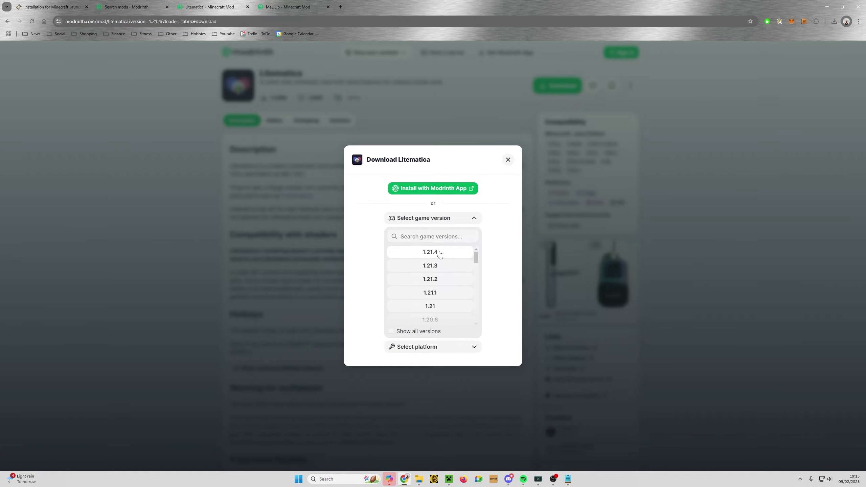
{"action": "left_click", "coordinate": [440, 253]}
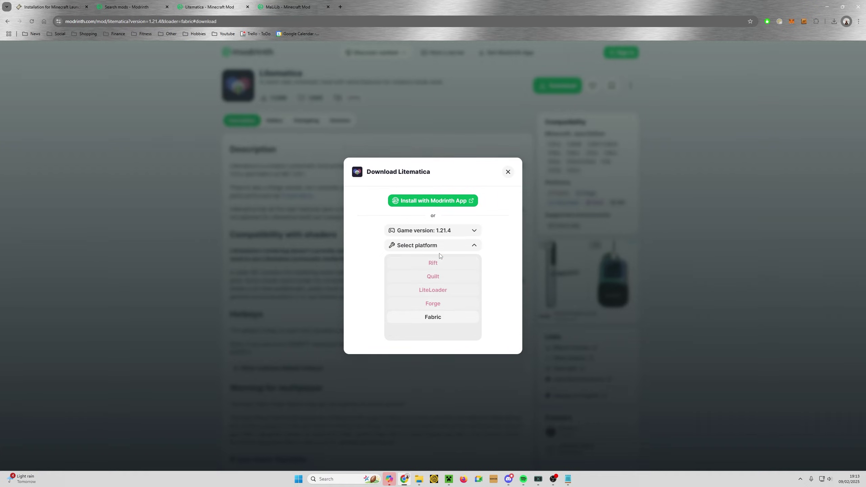
{"action": "left_click", "coordinate": [440, 318]}
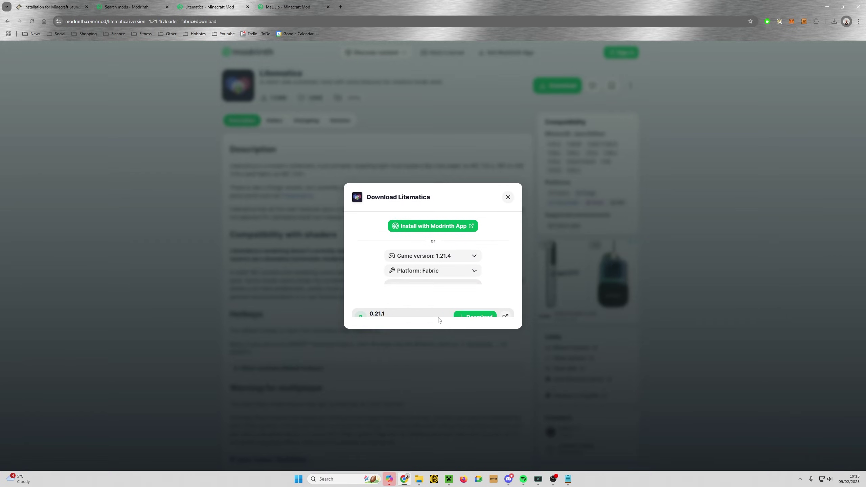
{"action": "left_click", "coordinate": [478, 301]}
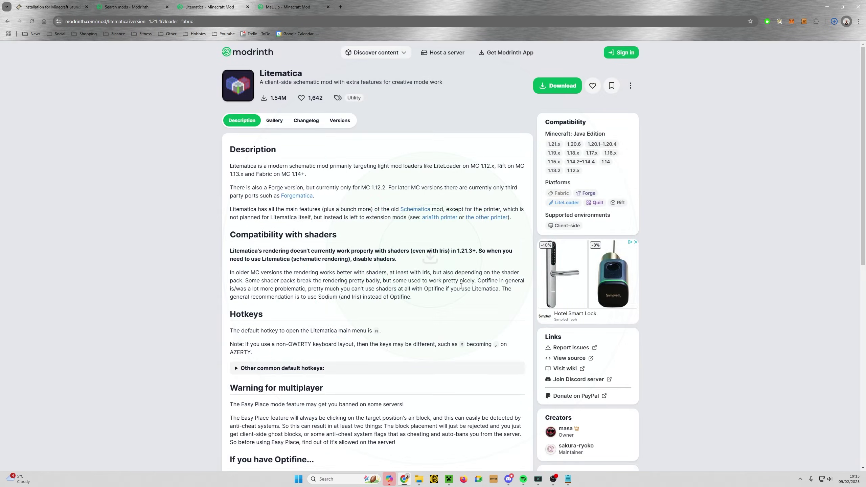
- Download MaLiLib 0.23.1 from its Modrinth page for game version 1.21.4 on Fabric, and show the recent download history
{"action": "left_click", "coordinate": [288, 7]}
{"action": "left_click", "coordinate": [554, 86]}
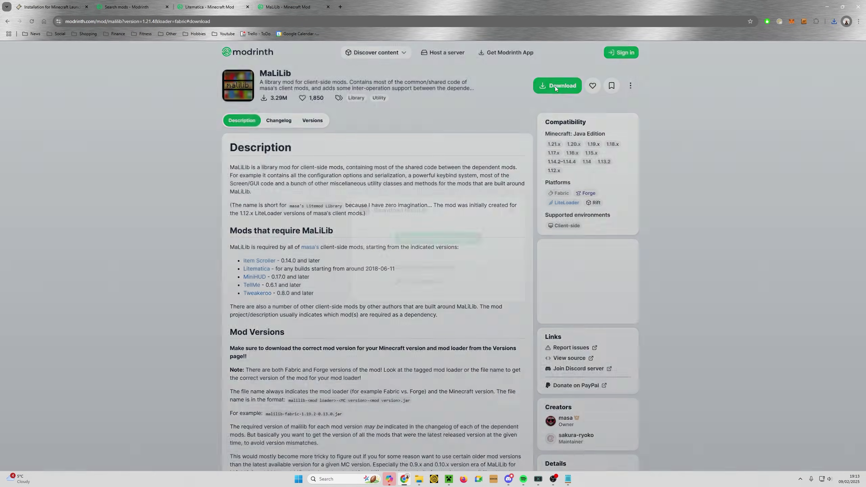
{"action": "left_click", "coordinate": [443, 275]}
{"action": "left_click", "coordinate": [430, 252]}
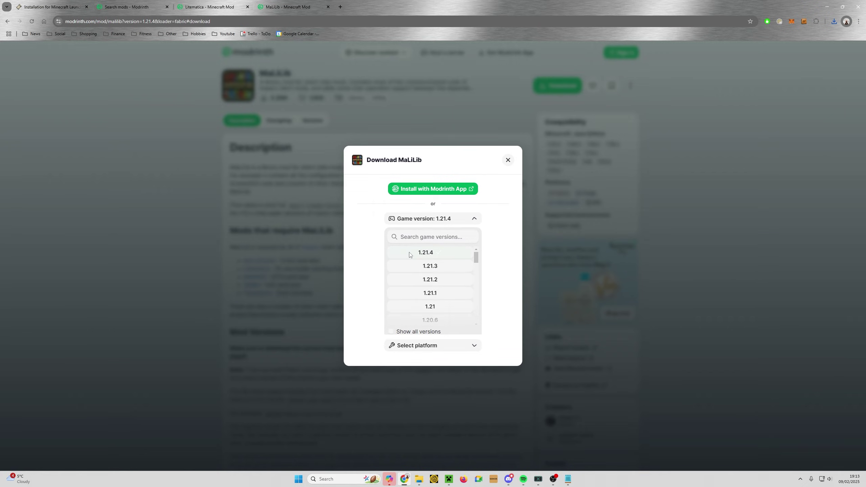
{"action": "left_click", "coordinate": [430, 346]}
{"action": "left_click", "coordinate": [438, 317]}
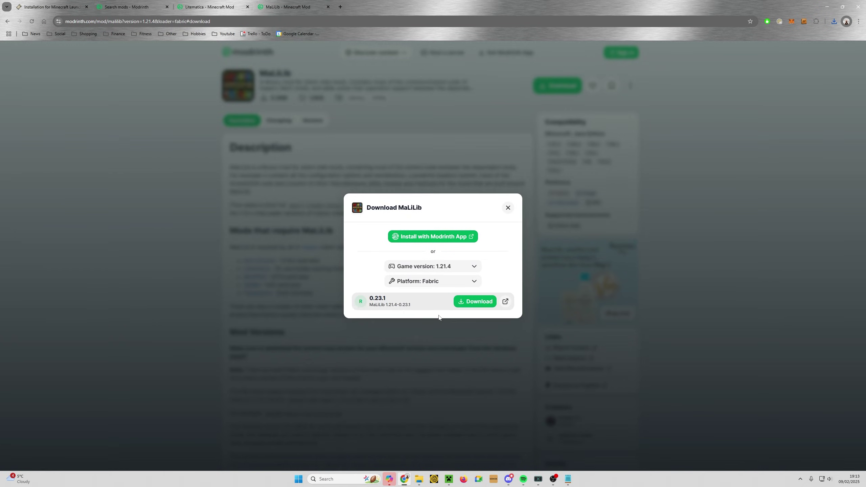
{"action": "left_click", "coordinate": [479, 301]}
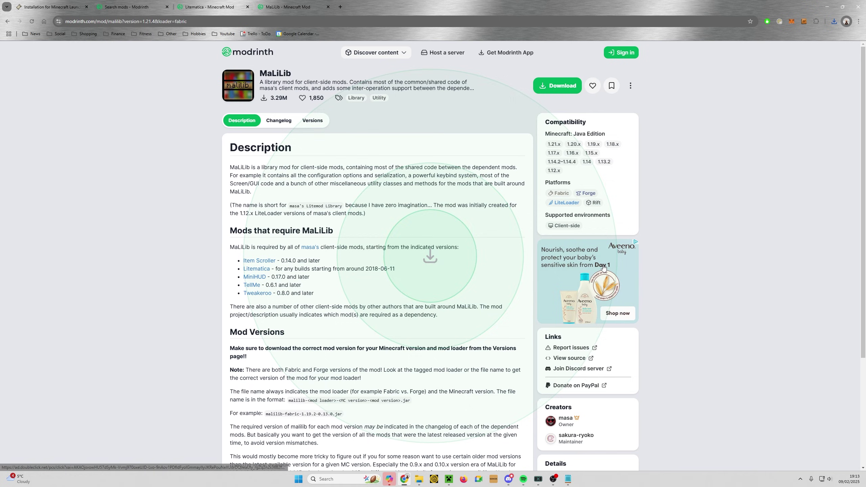
{"action": "left_click", "coordinate": [833, 22]}
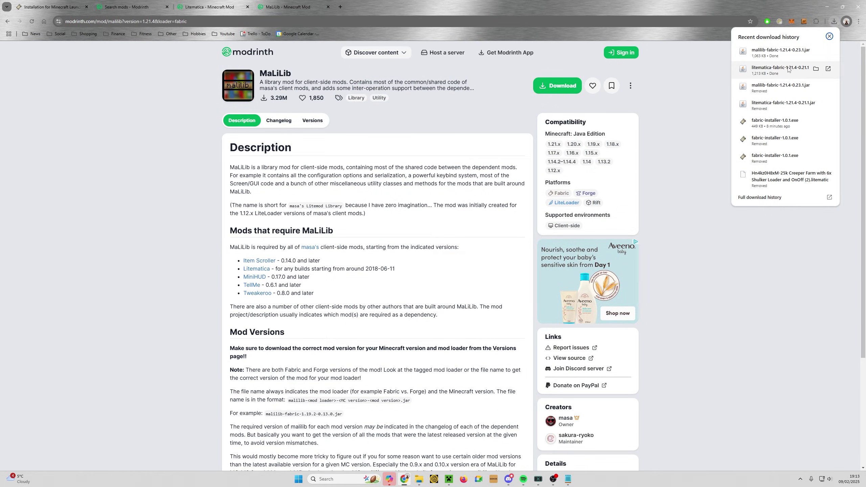
- Open the Downloads folder from the download history and cut the Litematica 0.21.1 and MaLiLib 0.23.1 jar files
{"action": "left_click", "coordinate": [816, 51]}
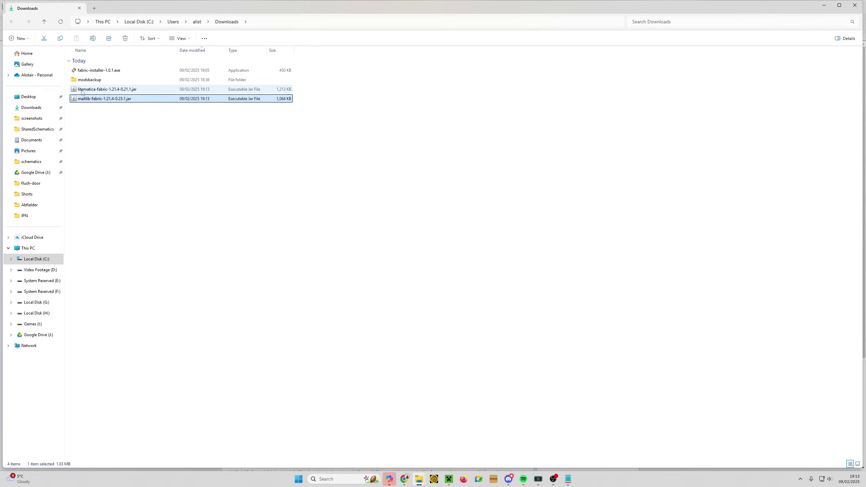
{"action": "left_click", "coordinate": [133, 126]}
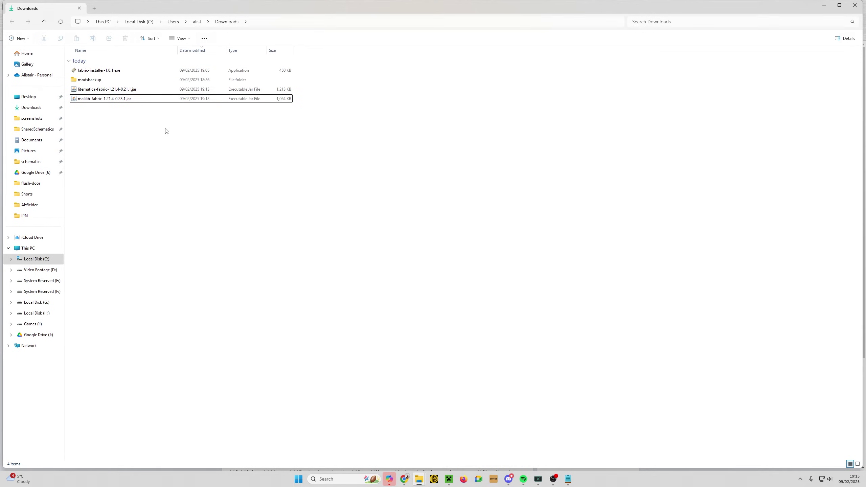
{"action": "left_click_drag", "start_coordinate": [164, 130], "coordinate": [93, 90]}
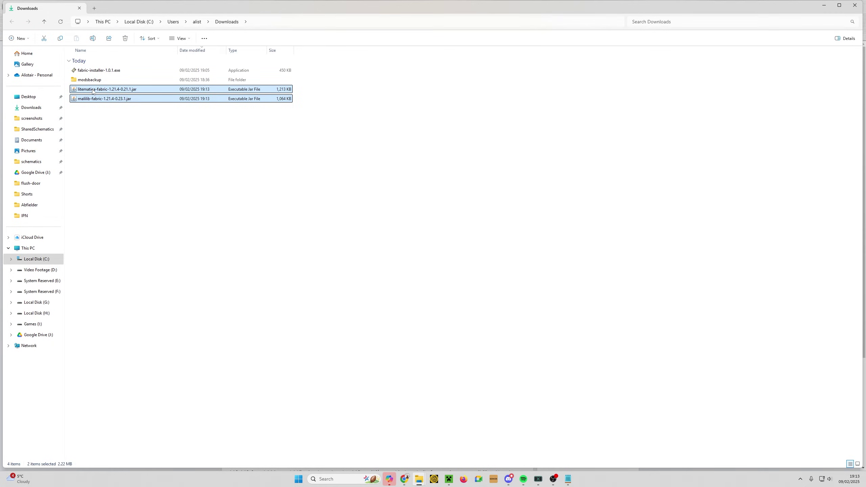
{"action": "right_click", "coordinate": [93, 91]}
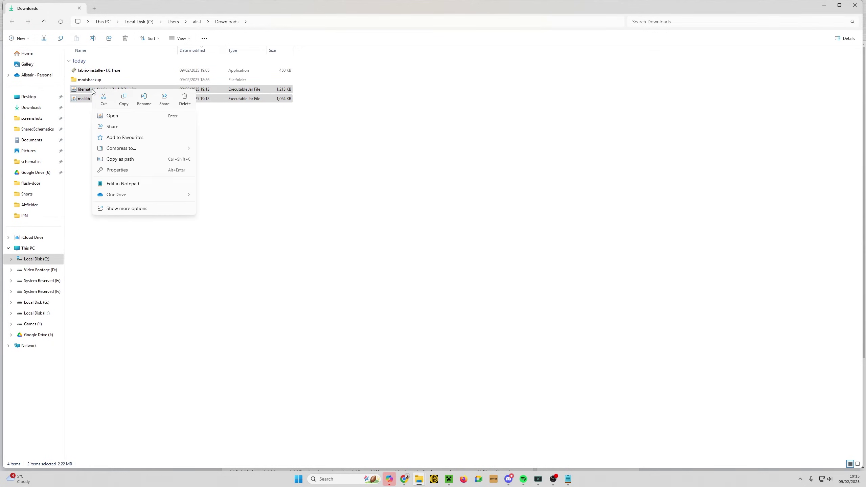
{"action": "left_click", "coordinate": [104, 102]}
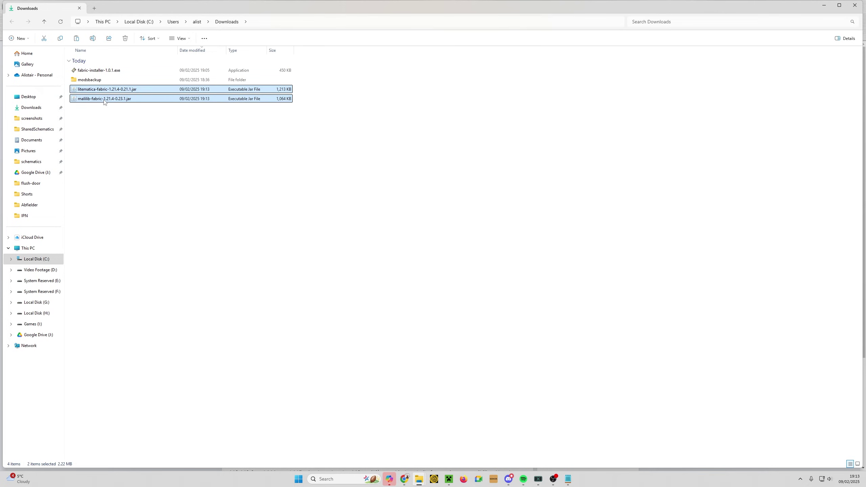
- Switch to the Minecraft Launcher, open the fabric-loader-1.21.4 installation's folder and paste the two cut jar files into its mods folder
{"action": "left_click", "coordinate": [449, 479]}
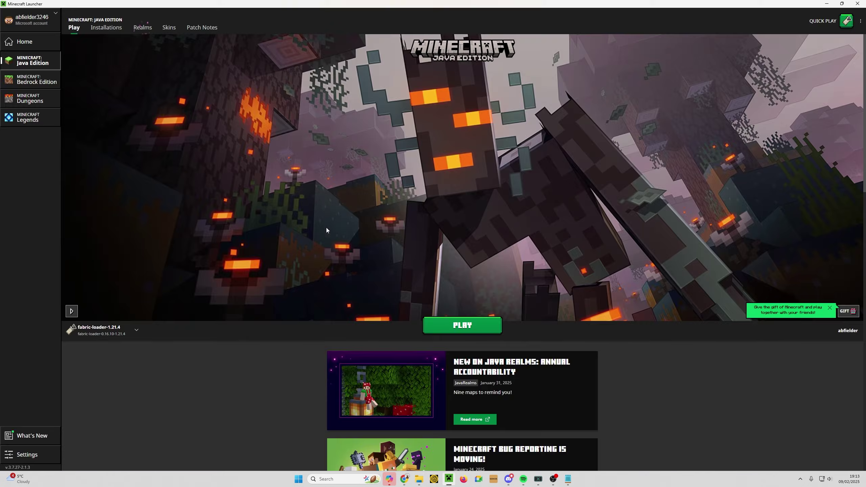
{"action": "left_click", "coordinate": [104, 28]}
{"action": "mouse_move", "coordinate": [556, 105]}
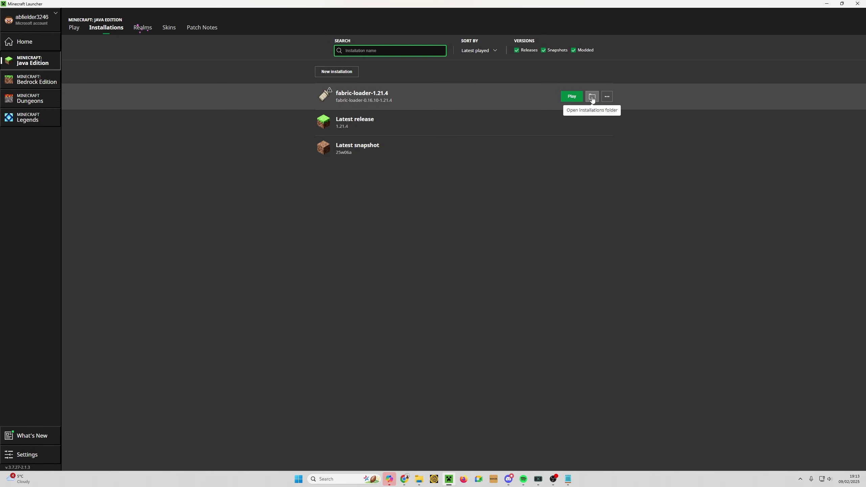
{"action": "left_click", "coordinate": [591, 97]}
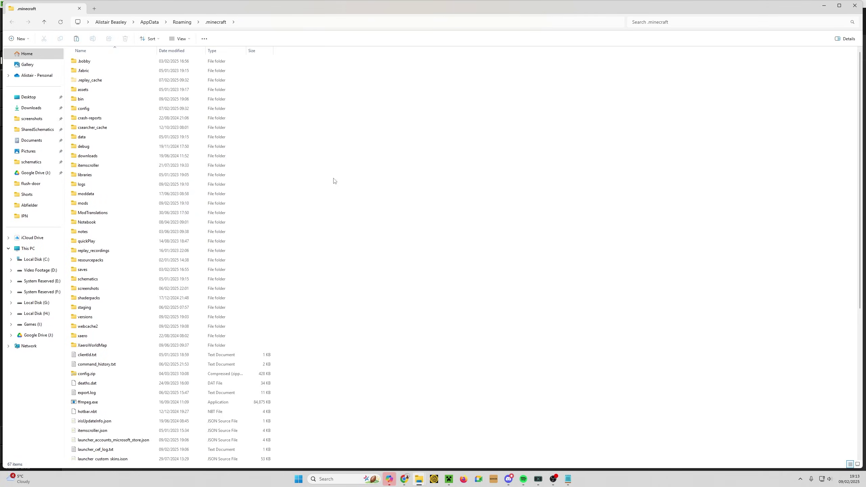
{"action": "double_click", "coordinate": [94, 205]}
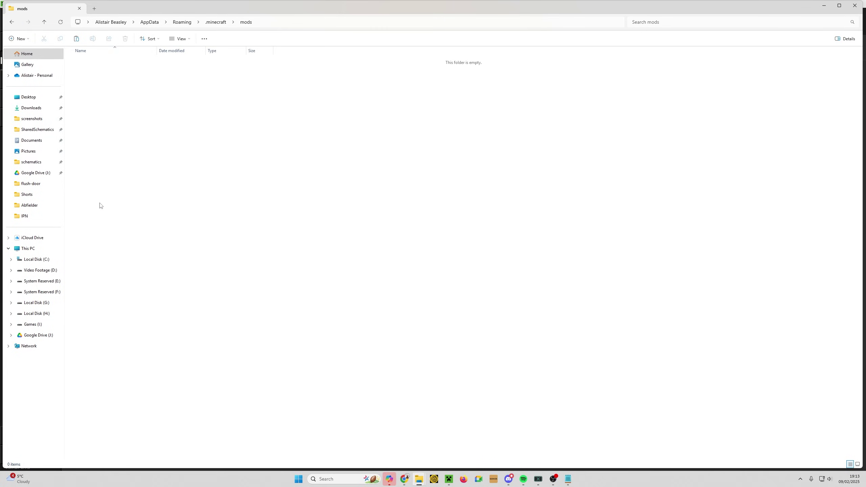
{"action": "right_click", "coordinate": [196, 113]}
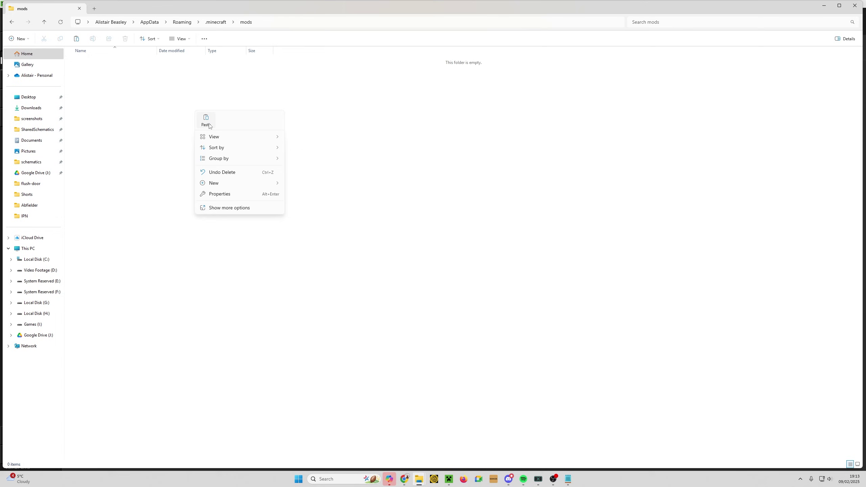
{"action": "left_click", "coordinate": [205, 120]}
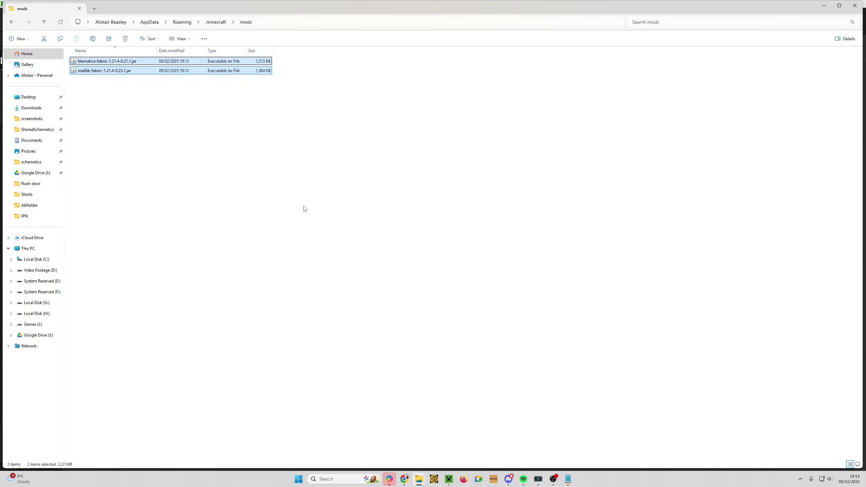
- Return to the Minecraft Launcher and launch the game with the fabric-loader-1.21.4 installation
{"action": "left_click", "coordinate": [448, 479]}
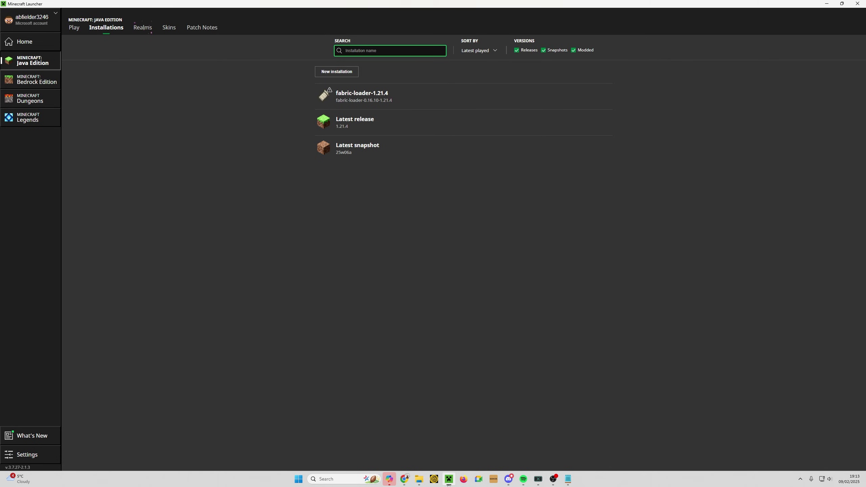
{"action": "left_click", "coordinate": [74, 28]}
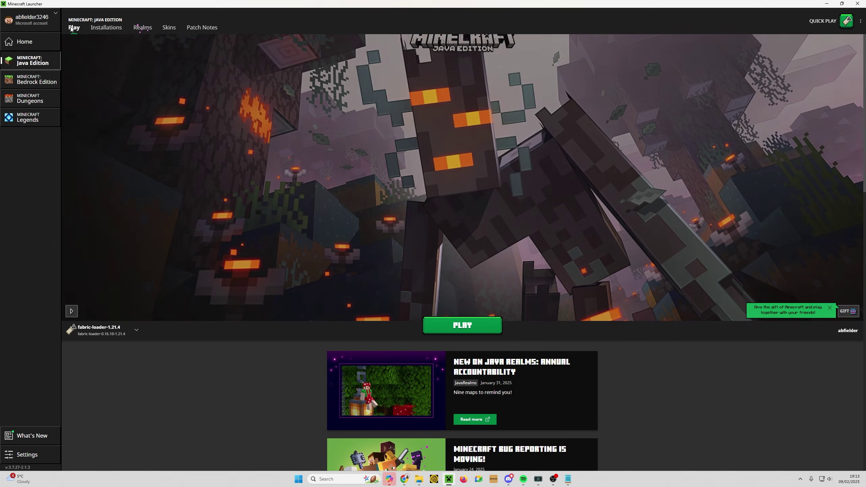
{"action": "left_click", "coordinate": [466, 332]}
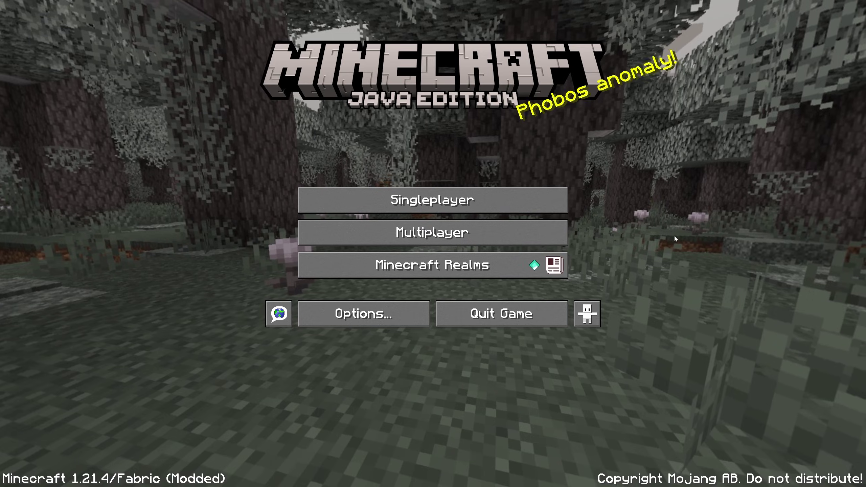
- Load the singleplayer world "Litematica Top 10 World" and open the Litematica main menu in it
{"action": "left_click", "coordinate": [514, 203]}
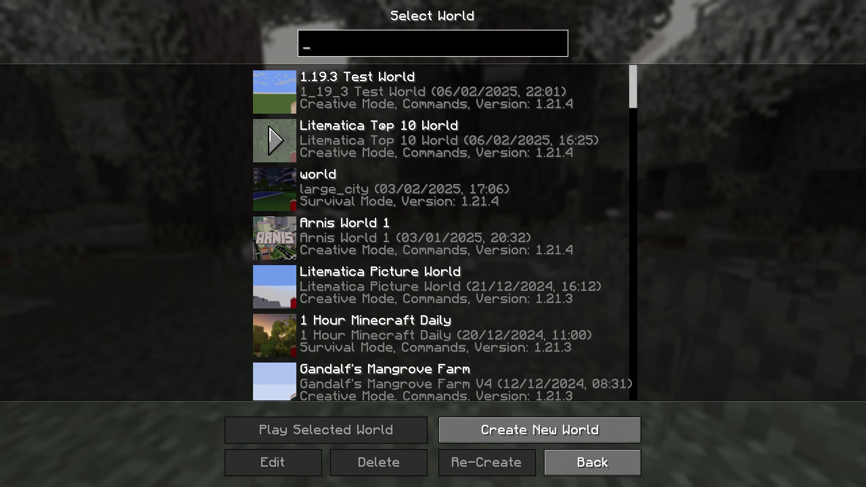
{"action": "mouse_move", "coordinate": [271, 95]}
{"action": "left_click", "coordinate": [273, 137]}
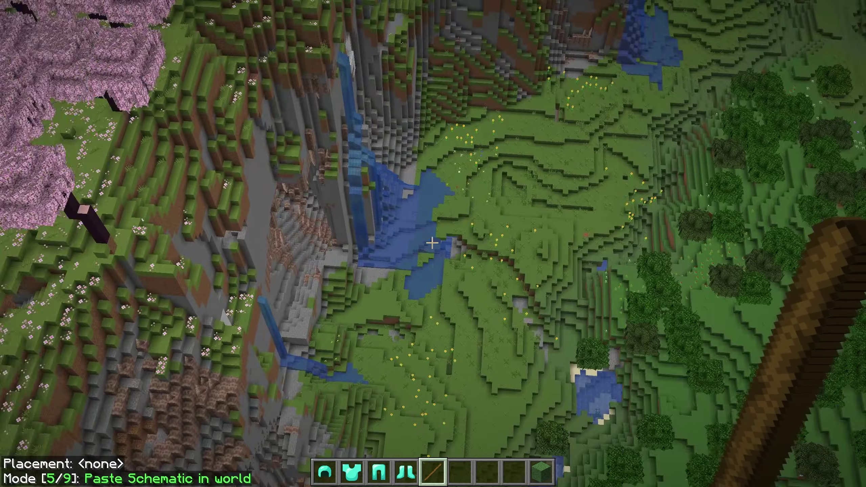
{"action": "key", "text": "m"}
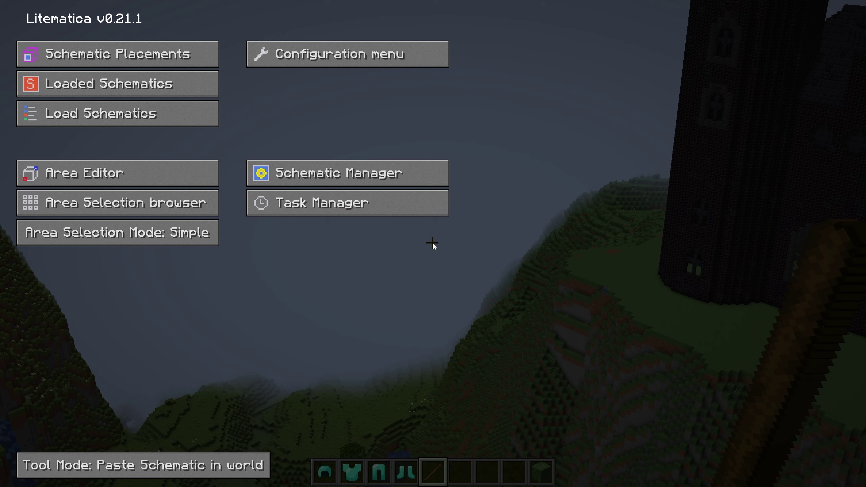